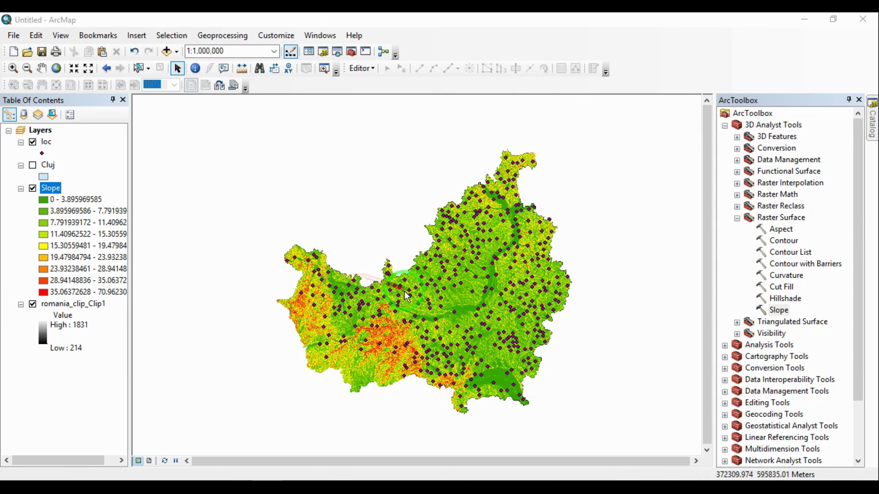
- Create a point shapefile named Start in the E:\YT folder with the Stereo 1970 coordinate system
click(864, 124)
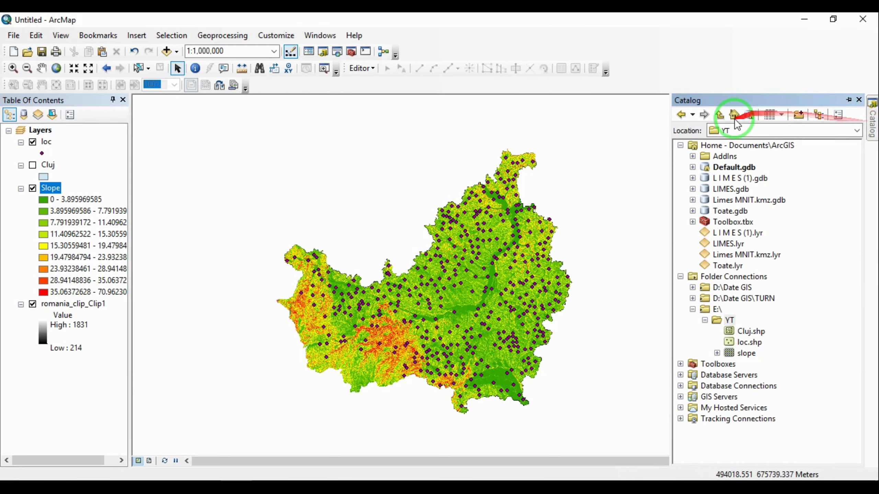
right_click(729, 326)
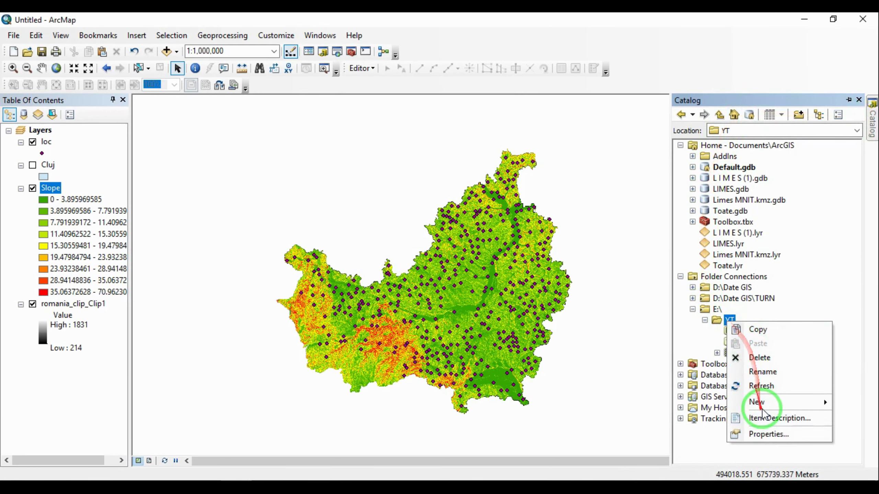
mouse_move(765, 402)
click(659, 369)
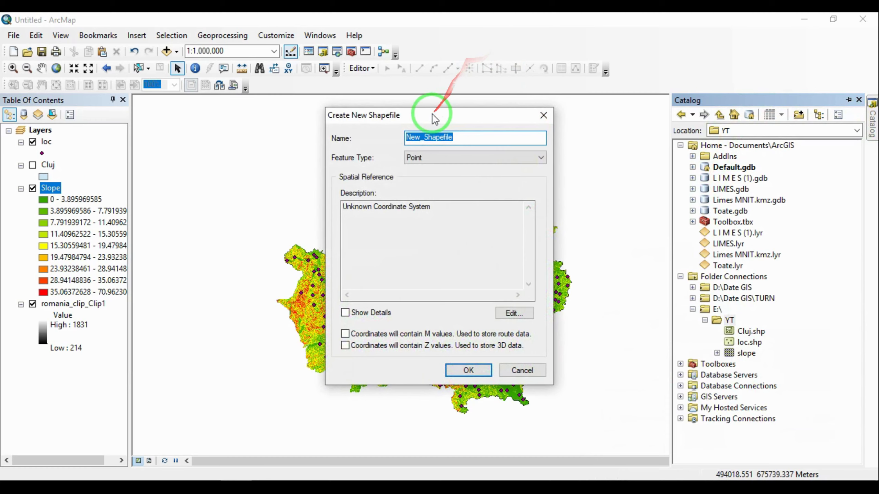
drag(436, 114, 695, 114)
text(Start)
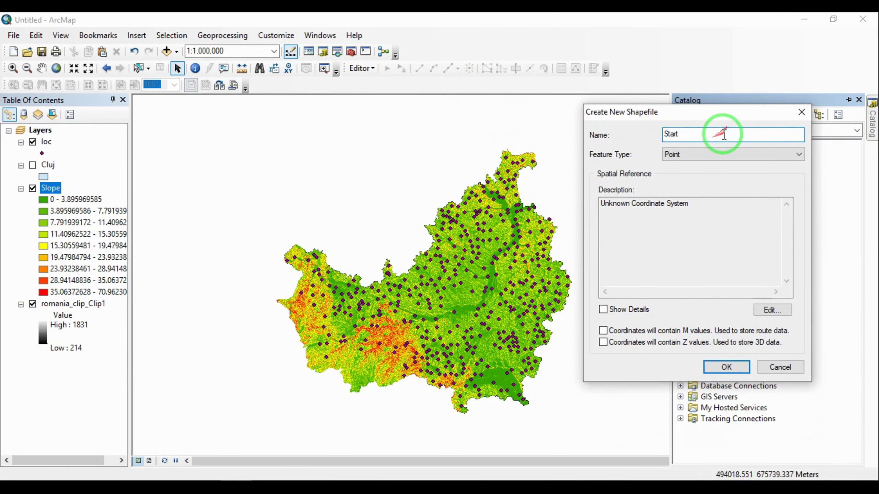
click(777, 317)
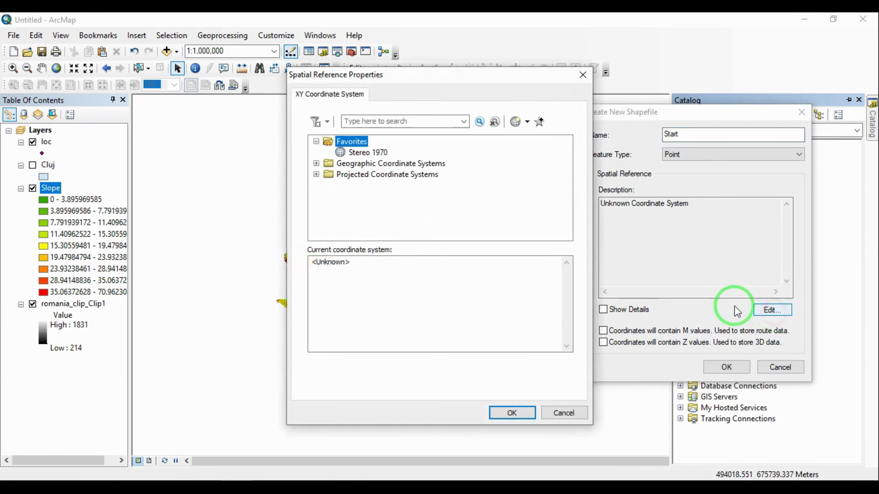
click(367, 154)
click(505, 413)
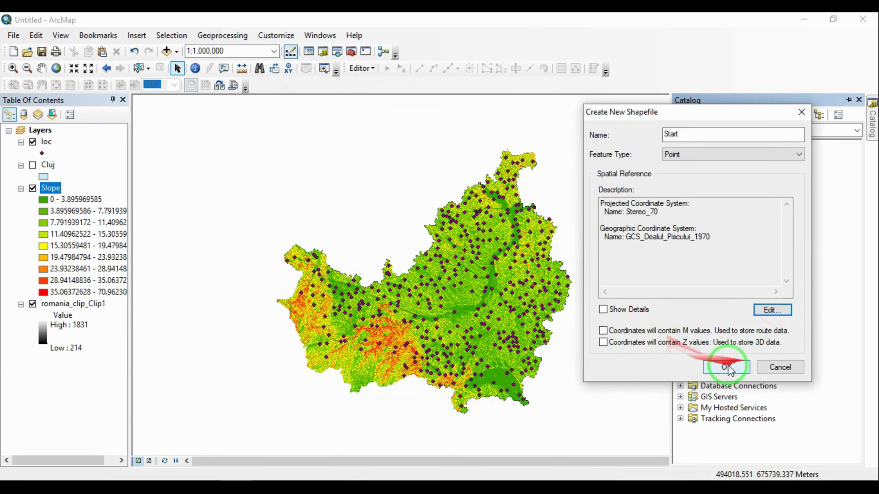
click(727, 367)
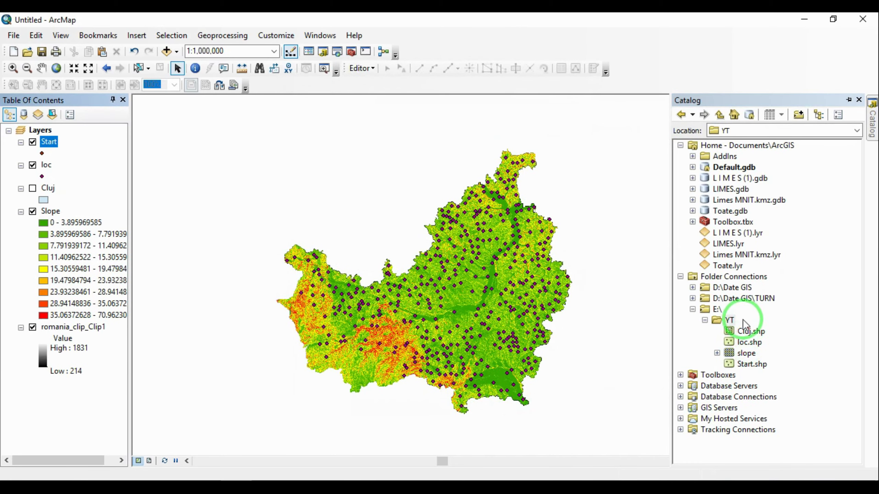
- Create a point shapefile named End in the E:\YT folder with the Stereo 1970 coordinate system, and close the Catalog
right_click(729, 320)
mouse_move(761, 402)
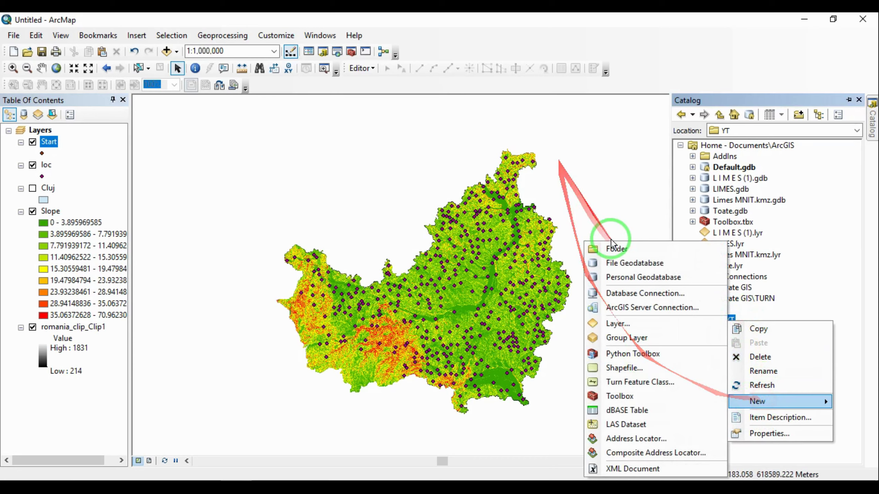
click(630, 367)
drag(442, 113, 730, 105)
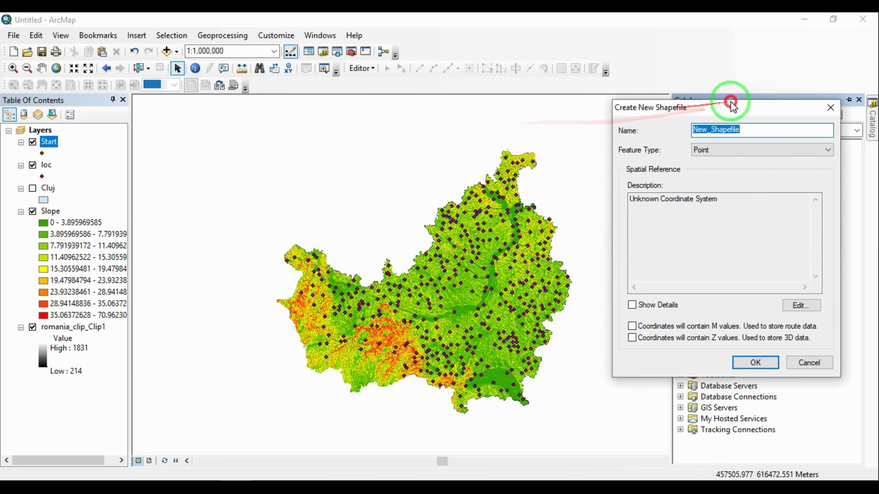
double_click(751, 131)
text(End)
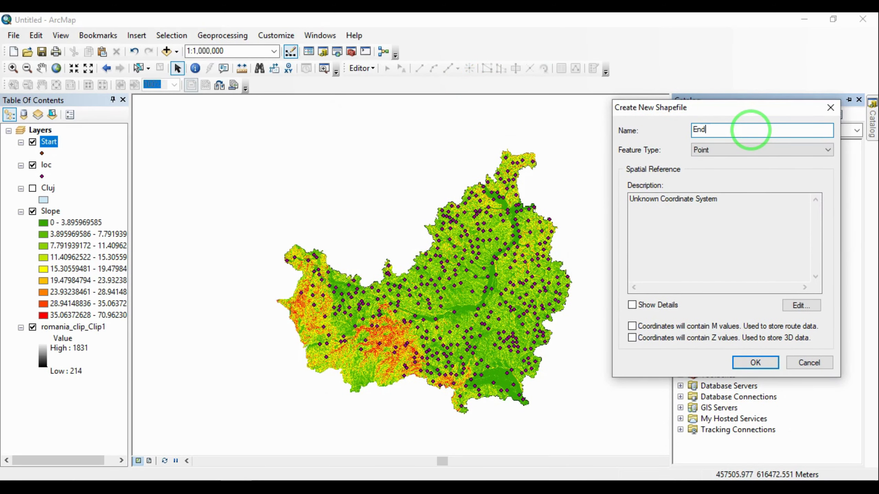
click(800, 303)
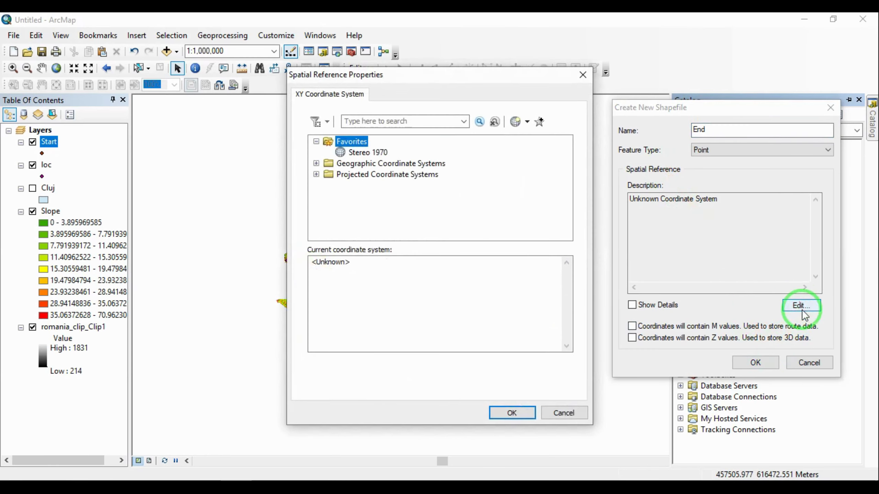
click(363, 153)
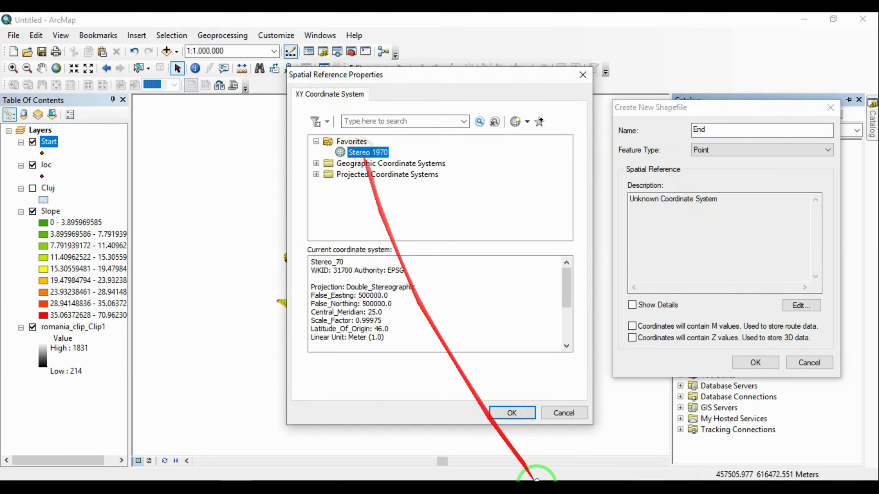
click(512, 413)
click(751, 362)
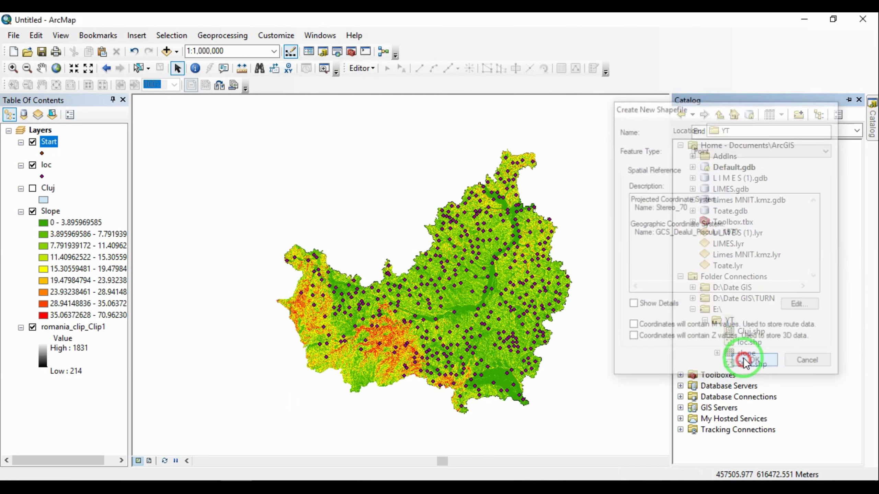
click(695, 101)
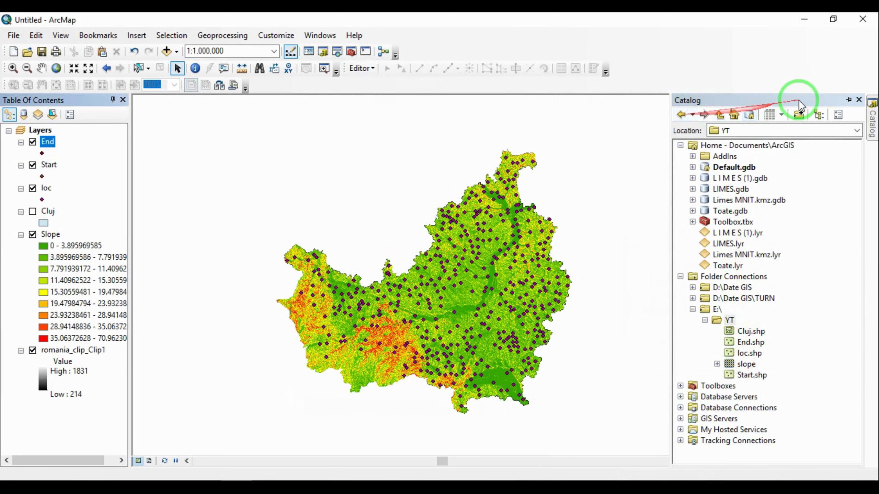
click(859, 101)
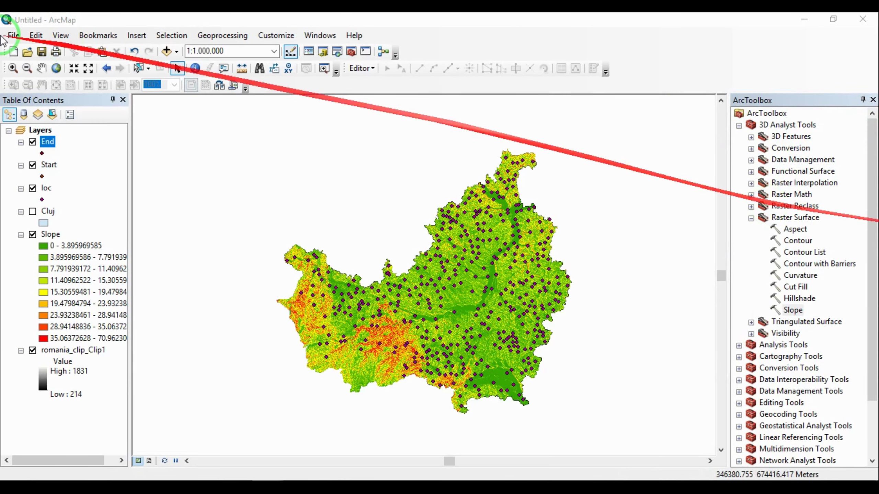
- Add a point to the Start layer on the locality just northwest of the steep red area, and save the edits
click(48, 165)
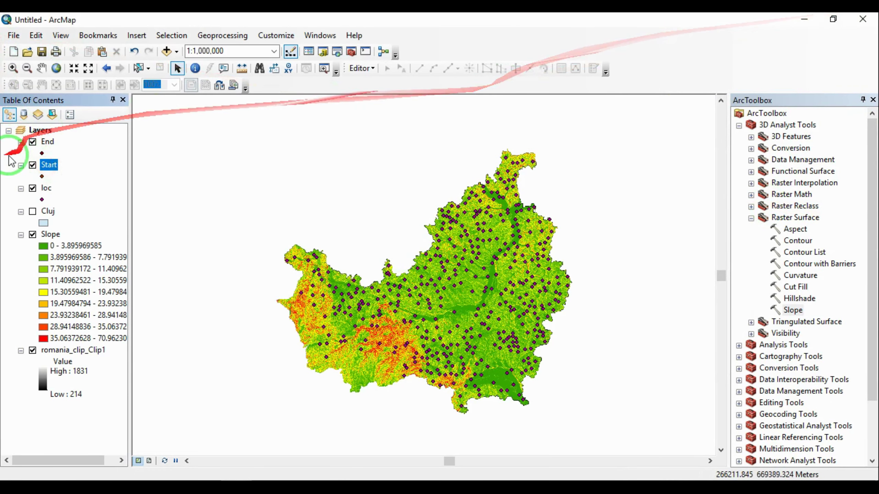
right_click(45, 163)
mouse_move(224, 325)
click(265, 324)
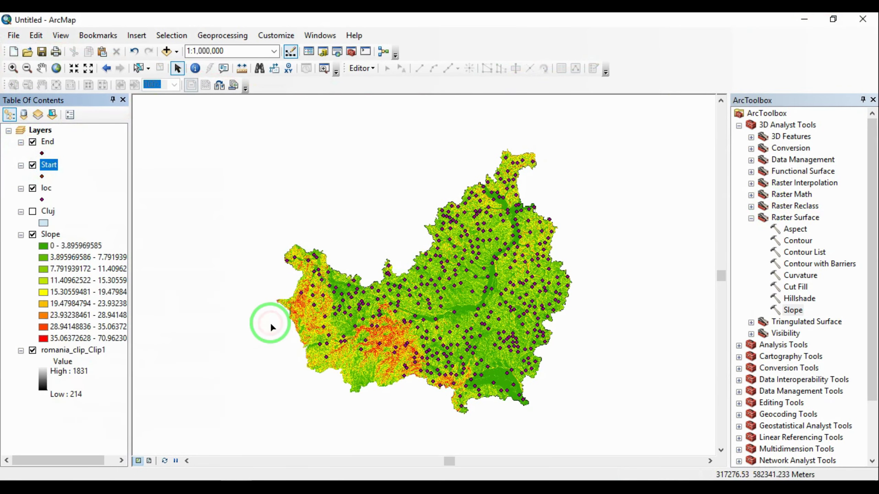
scroll(391, 284, up, 5)
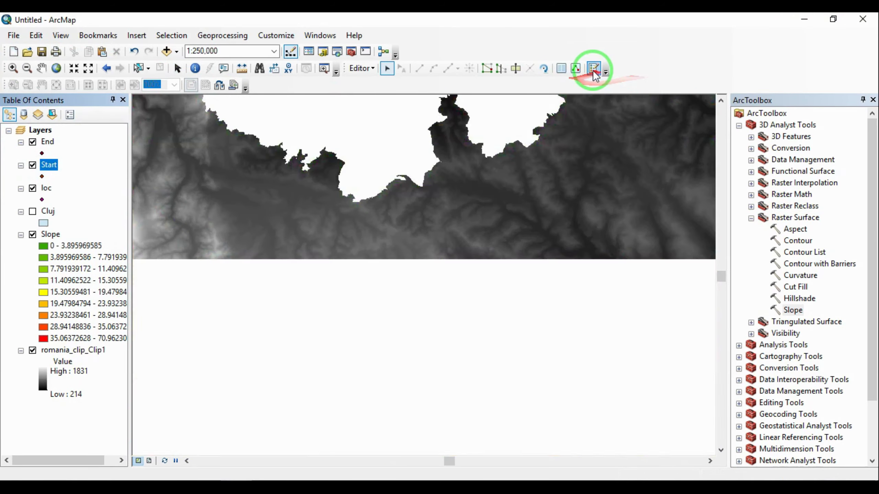
click(594, 69)
click(727, 210)
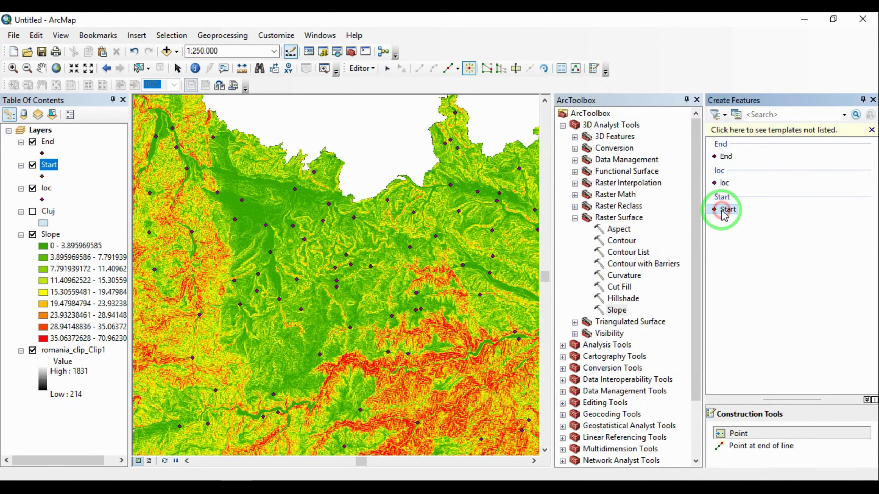
click(319, 357)
click(360, 68)
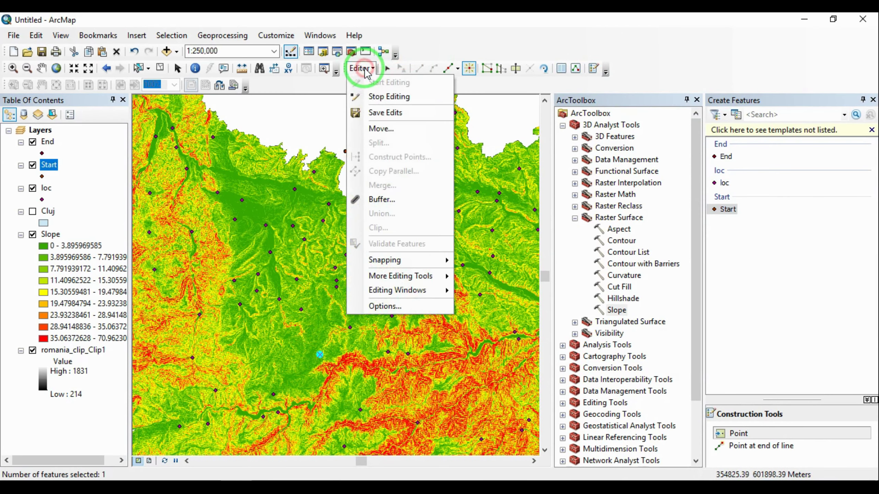
click(374, 94)
click(392, 290)
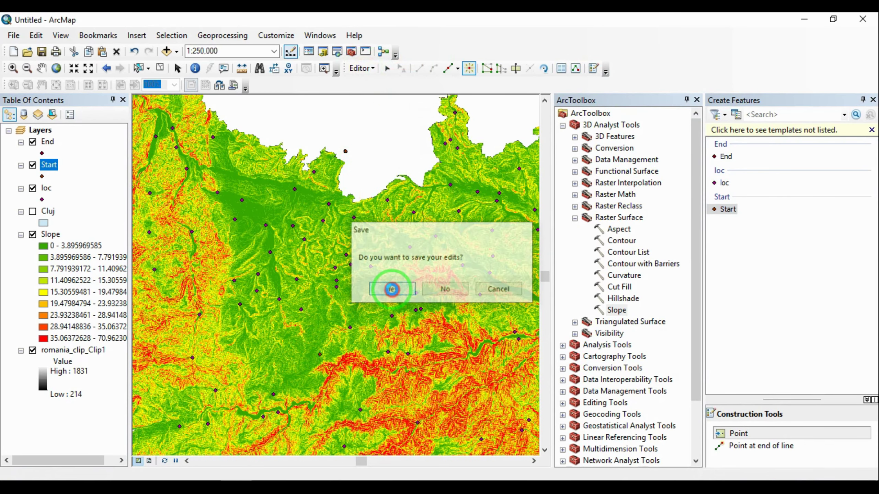
- Change the Start layer's symbol to the black Circle 1 marker
click(42, 176)
click(311, 176)
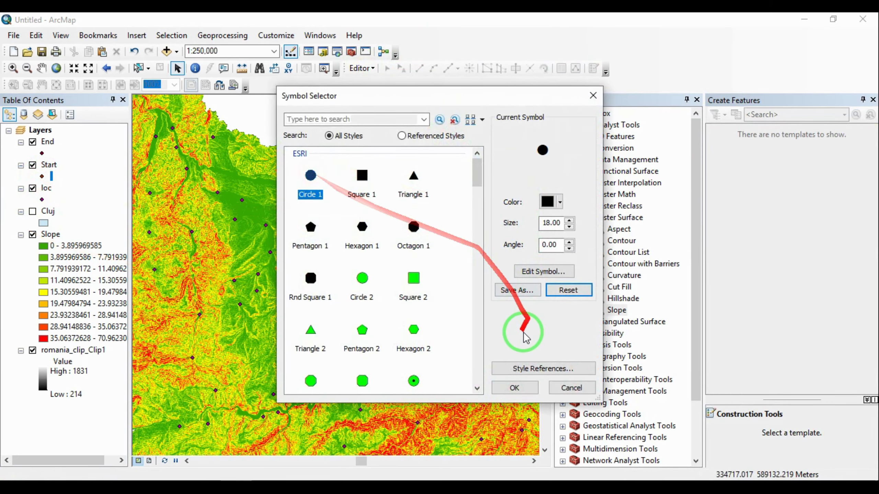
click(514, 387)
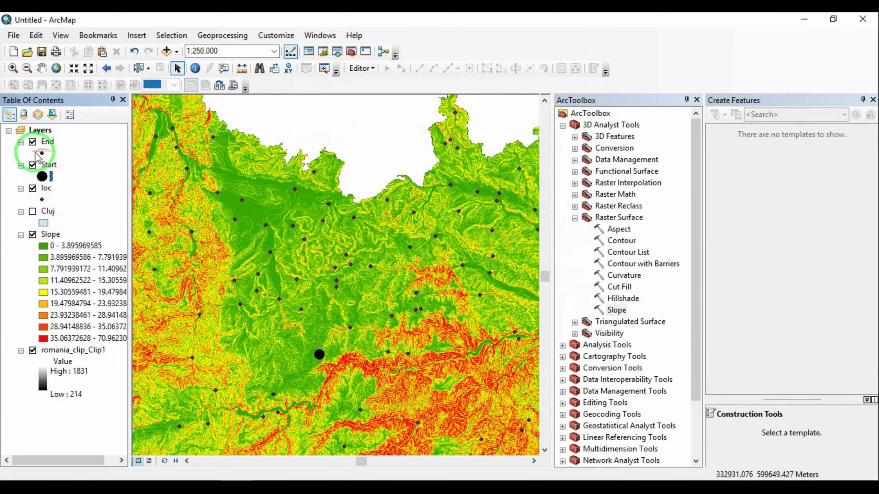
- Add a point to the End layer on a locality northeast of the start point, and save the edits
click(48, 141)
click(361, 68)
click(380, 88)
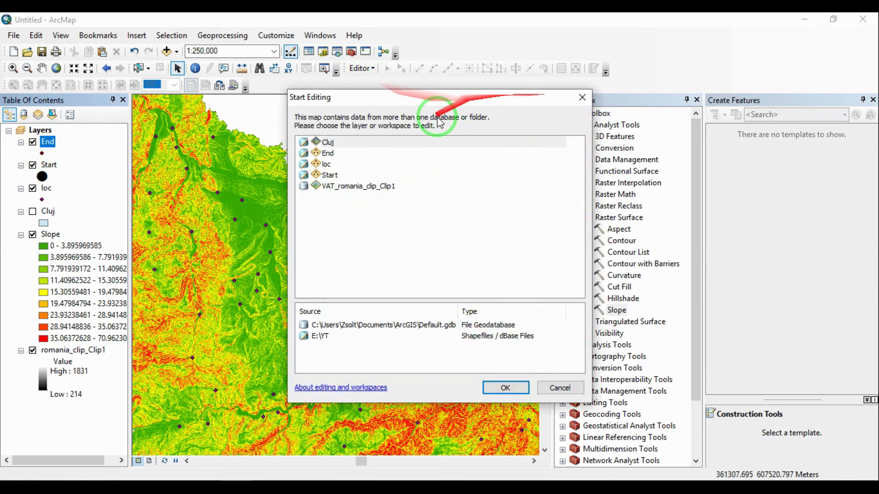
click(332, 156)
click(504, 387)
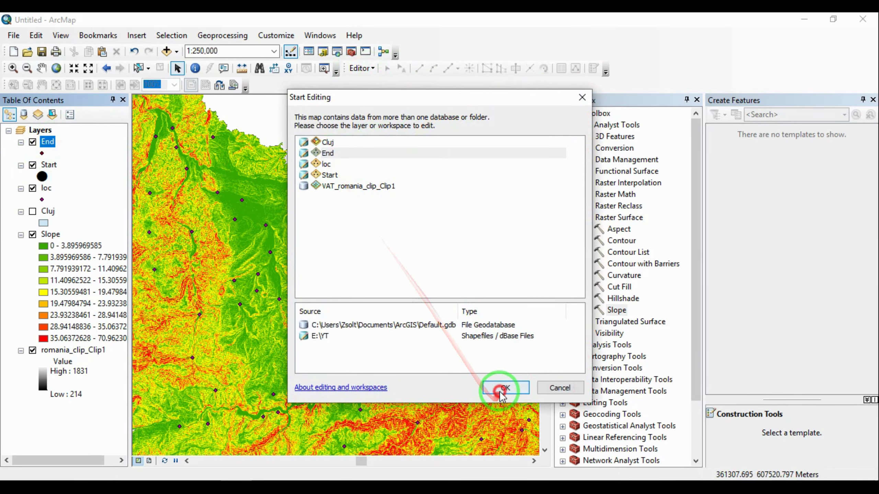
click(730, 198)
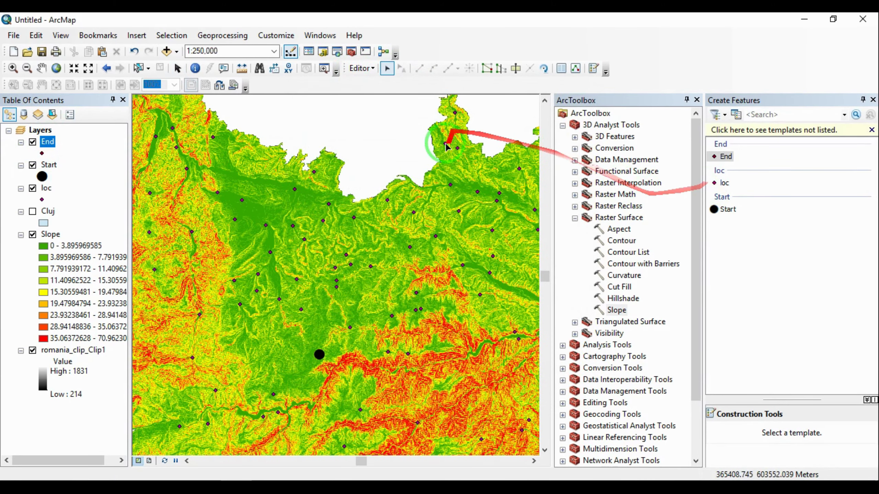
click(727, 156)
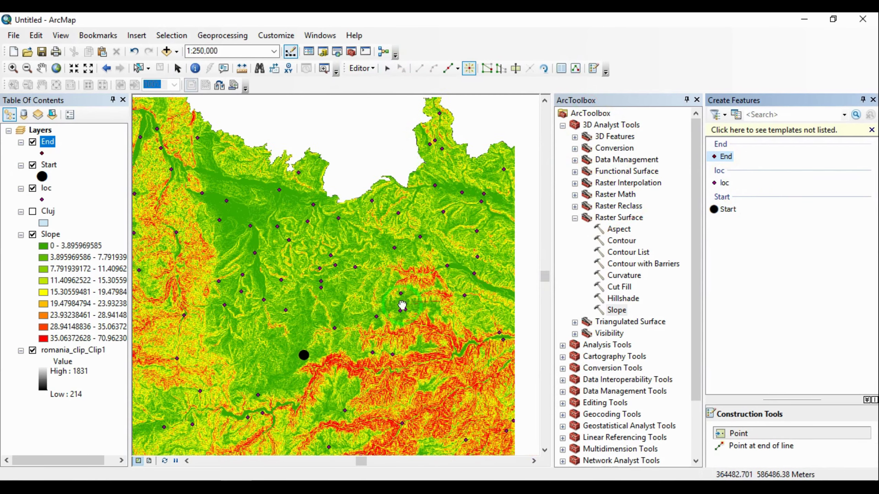
drag(402, 304, 194, 304)
click(347, 218)
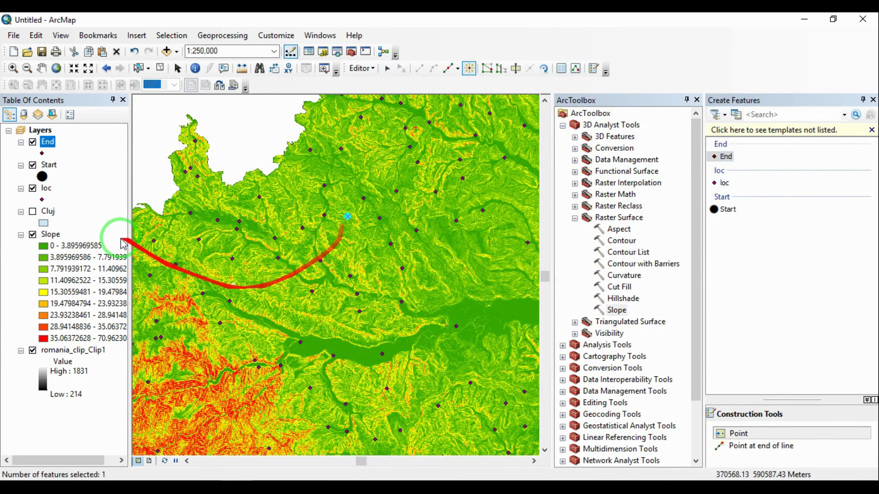
click(360, 68)
click(389, 97)
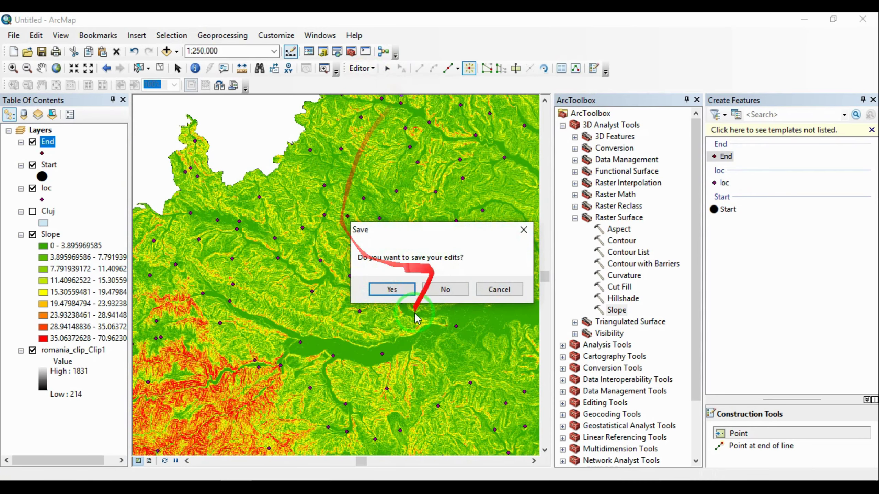
click(392, 289)
- Change the End layer's symbol to the green Circle 2 marker
click(45, 154)
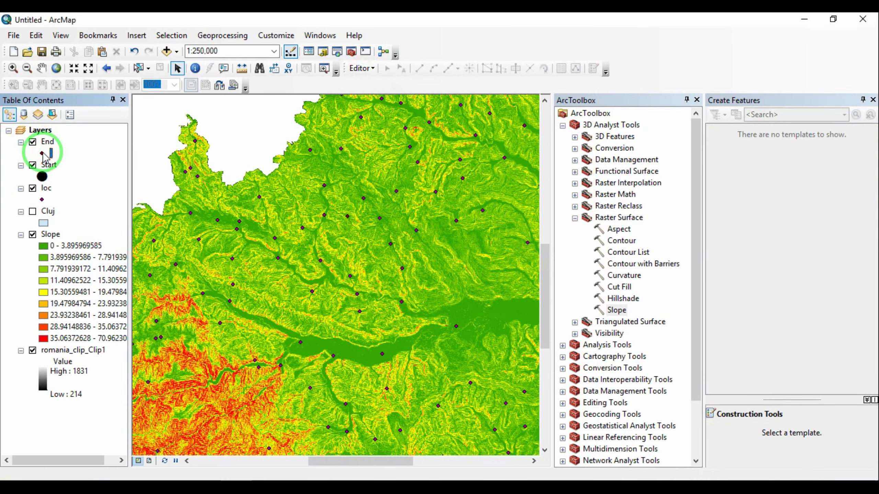
click(363, 278)
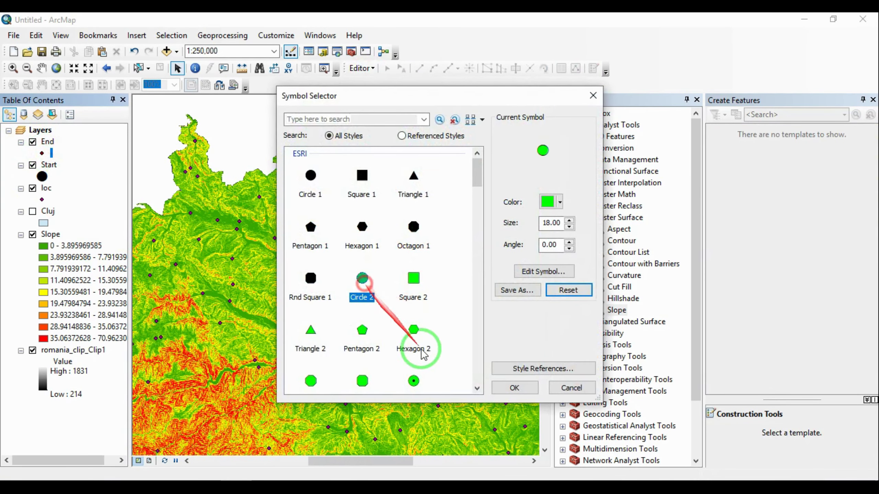
click(514, 387)
- Hide the loc layer, bring both the start and end points into view, and close the Create Features window
click(33, 189)
scroll(257, 272, up, 4)
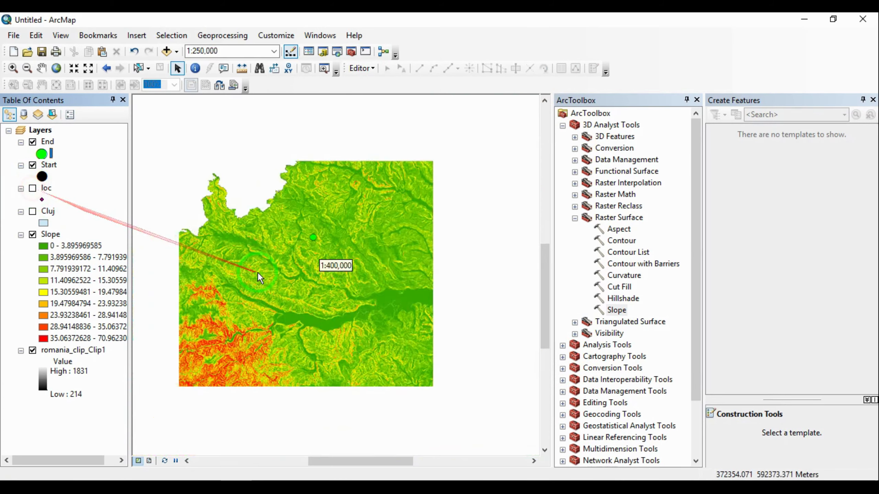
scroll(273, 371, up, 1)
drag(267, 383, 323, 393)
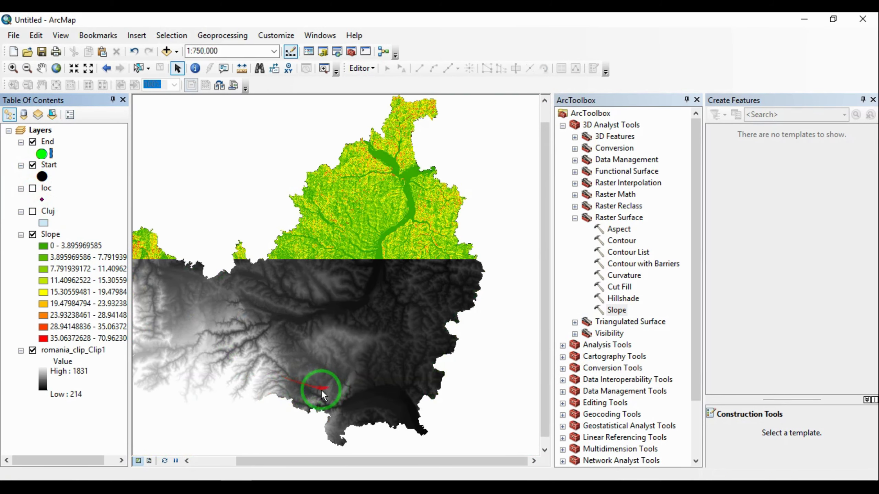
scroll(334, 328, down, 1)
drag(297, 365, 357, 311)
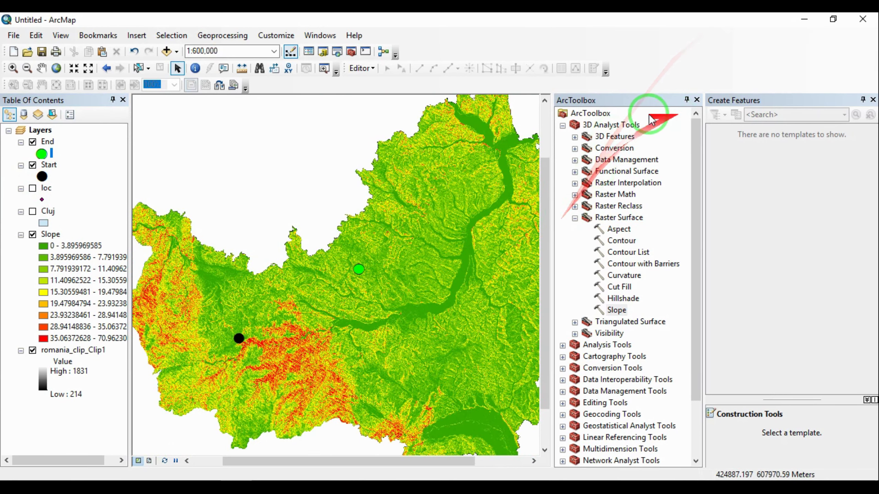
click(873, 99)
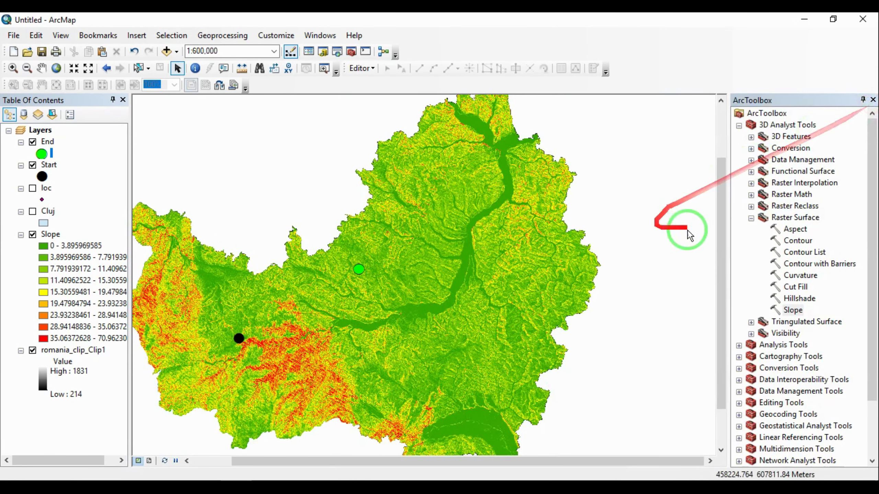
- Collapse the 3D Analyst toolset and open the Cost Distance tool from the Spatial Analyst Distance tools
click(751, 218)
click(739, 125)
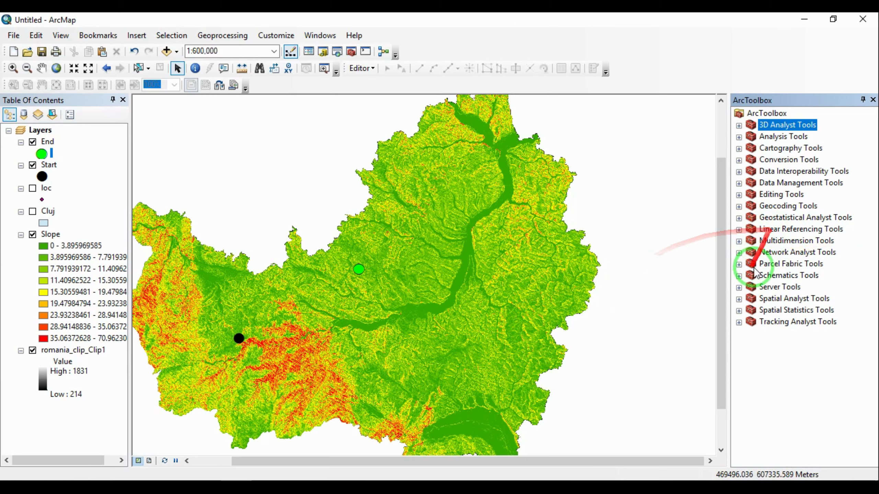
click(739, 299)
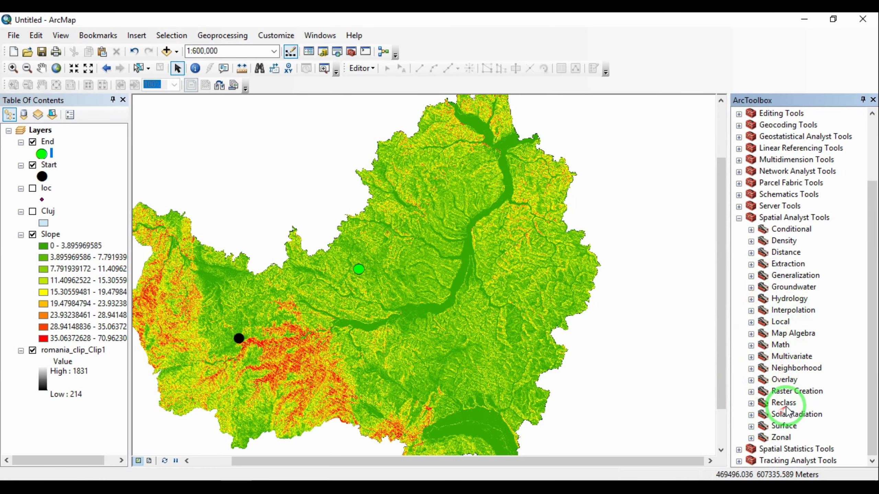
double_click(783, 253)
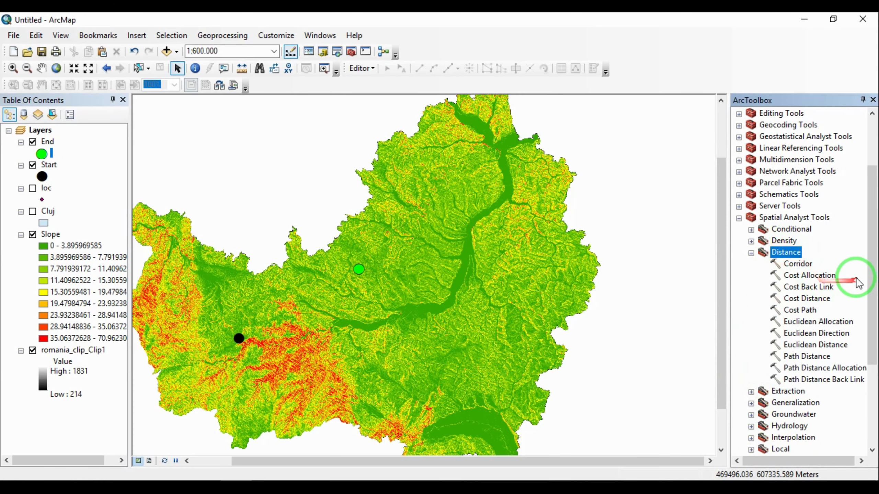
click(820, 298)
double_click(820, 298)
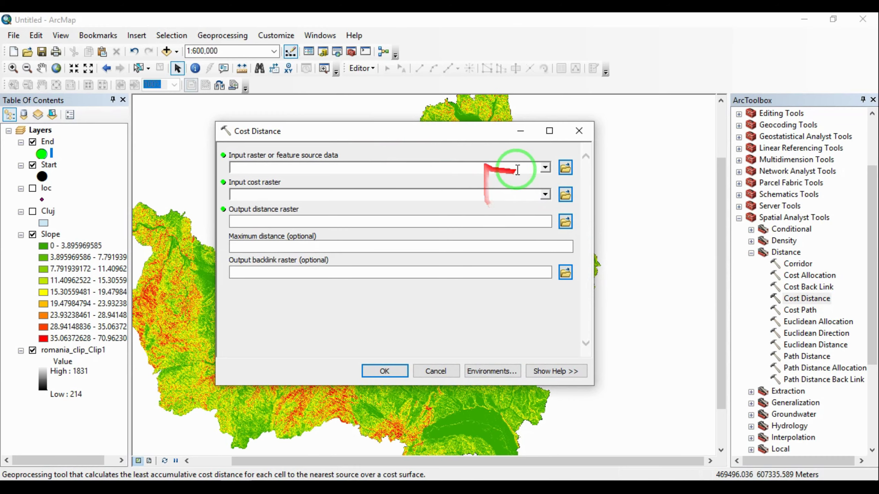
- Run Cost Distance with Start as the source and Slope as the cost raster, saving the distance raster as CostDist in the YT folder
click(545, 167)
click(263, 193)
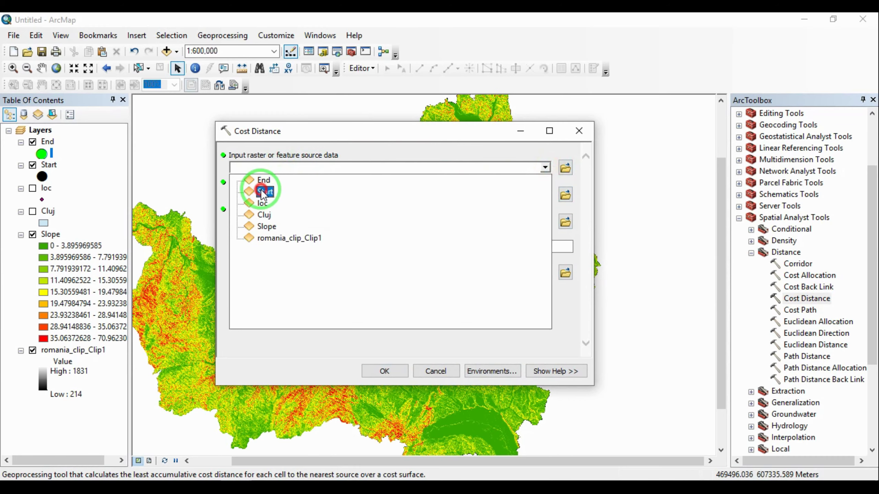
click(544, 194)
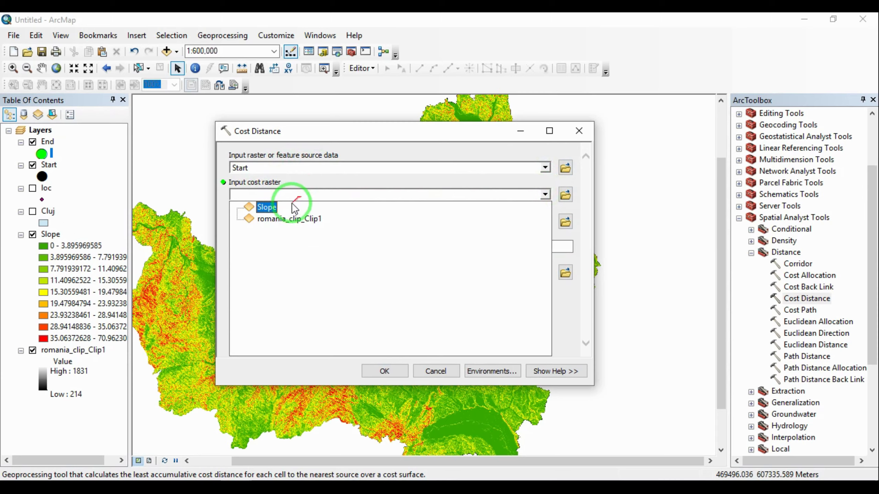
click(267, 207)
click(565, 222)
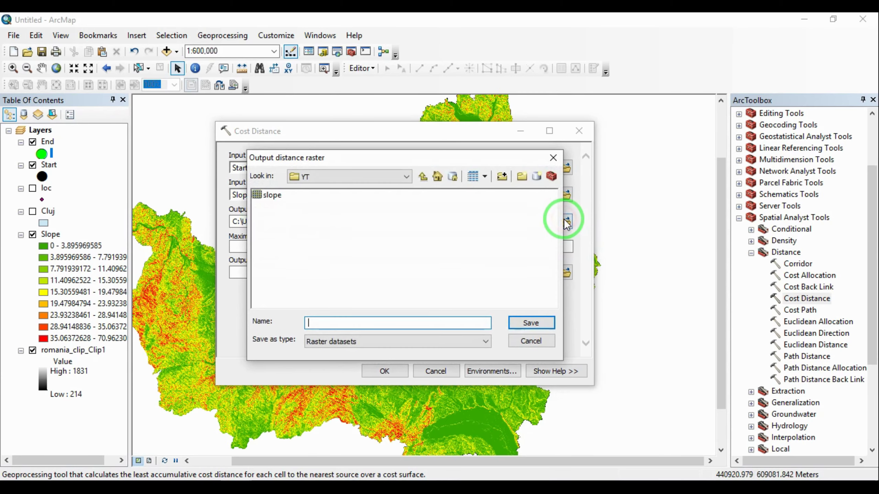
text(CostDist)
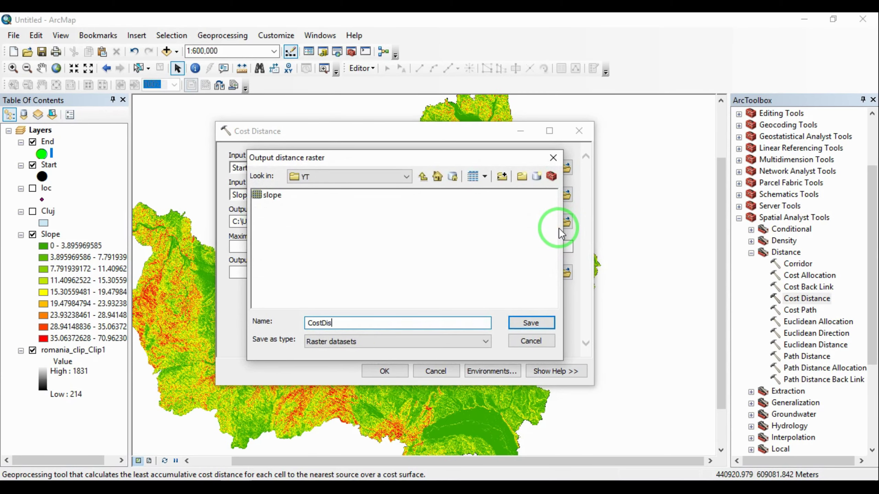
click(531, 322)
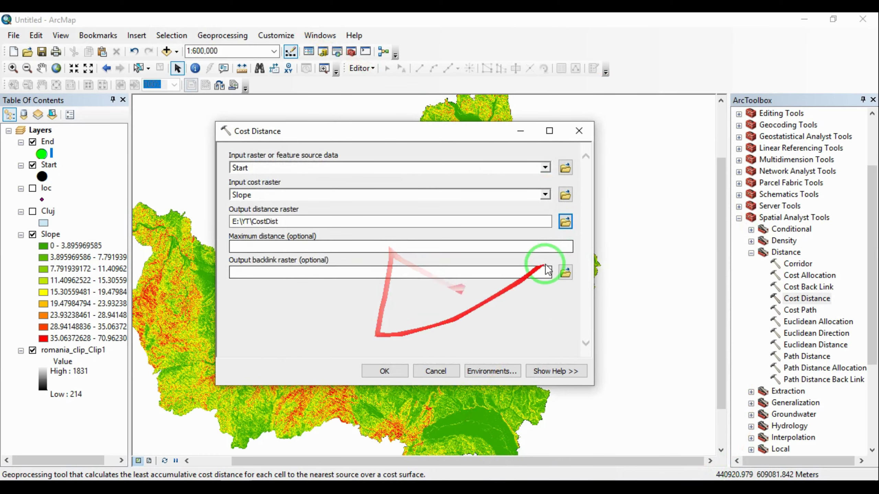
click(376, 372)
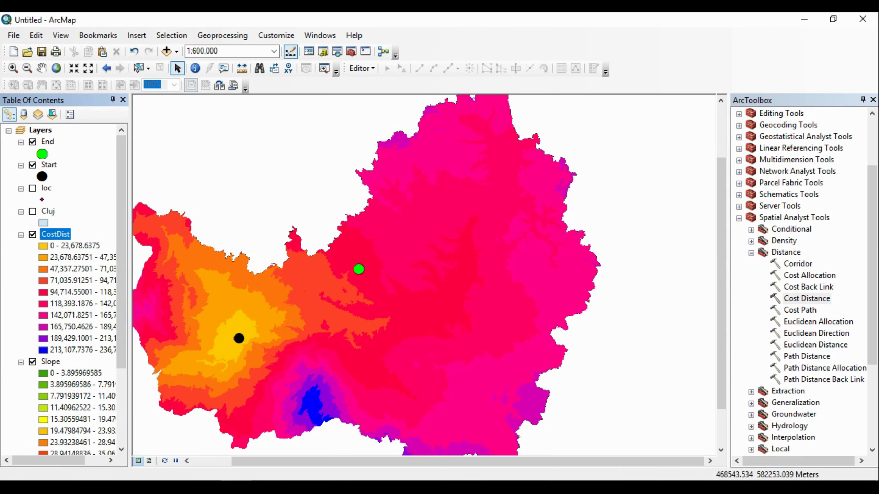
- Set up the Cost Back Link tool with Start as the source data and CostDist as the cost raster
double_click(808, 287)
click(545, 167)
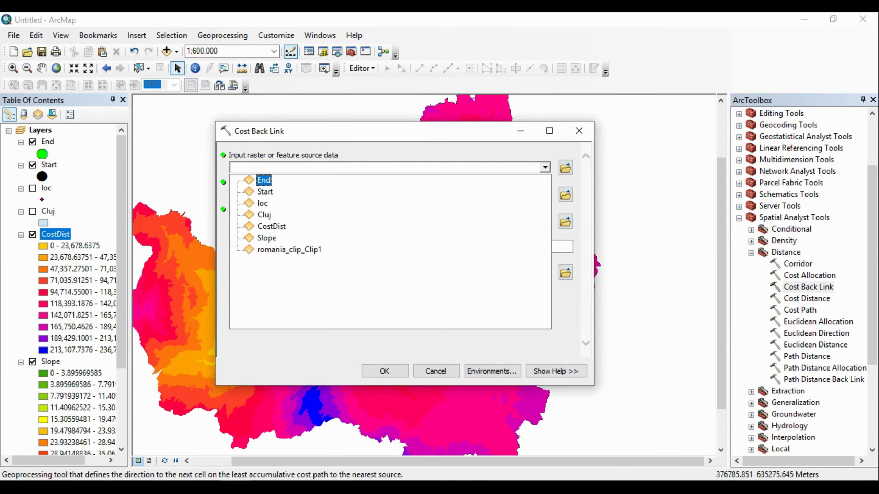
click(272, 226)
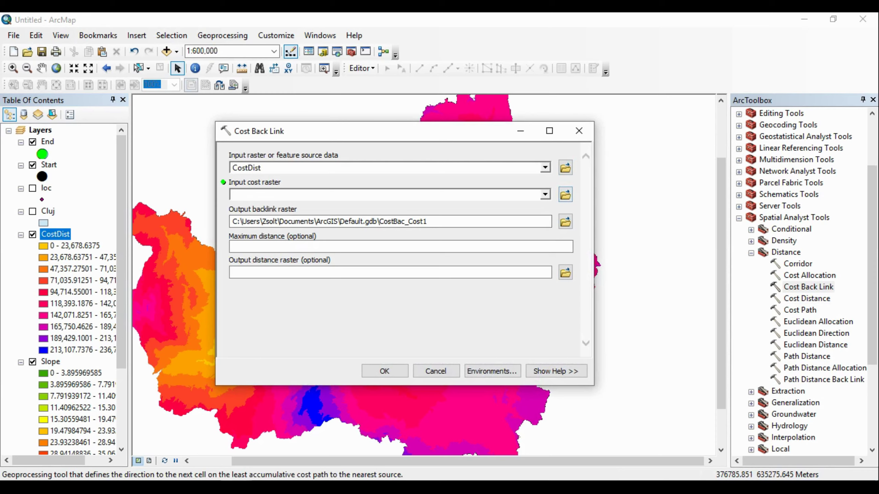
click(544, 167)
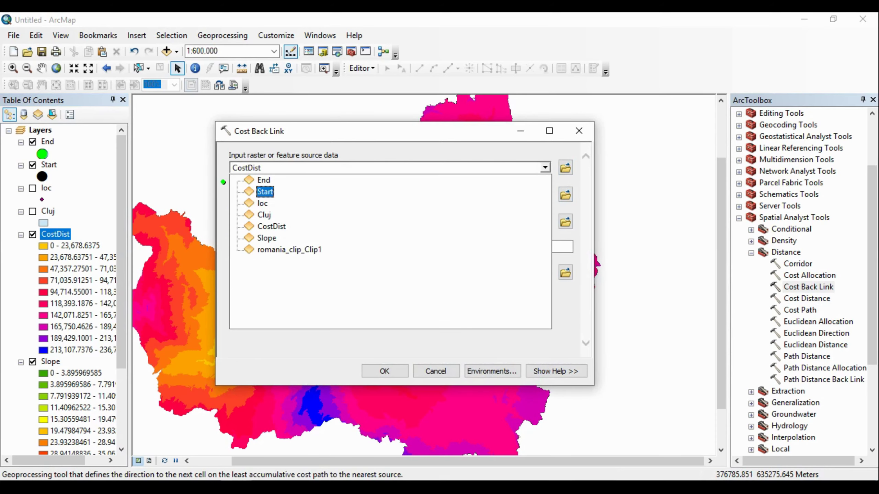
key(Return)
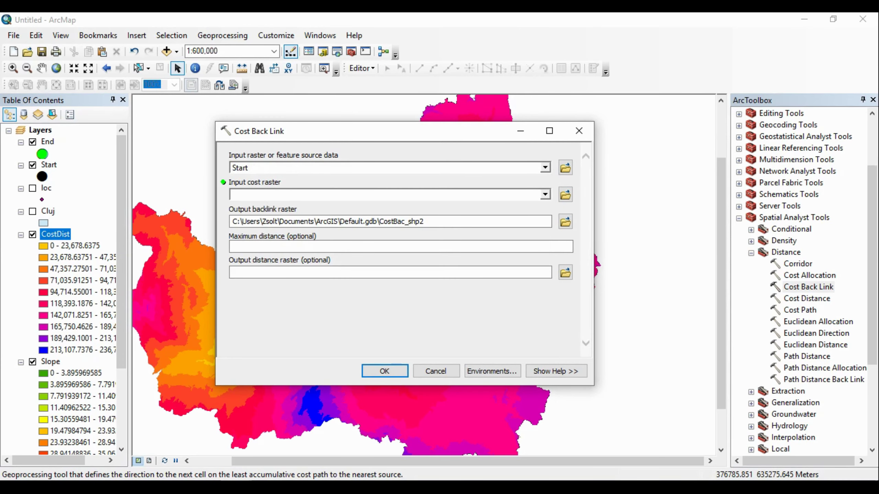
click(544, 194)
click(258, 205)
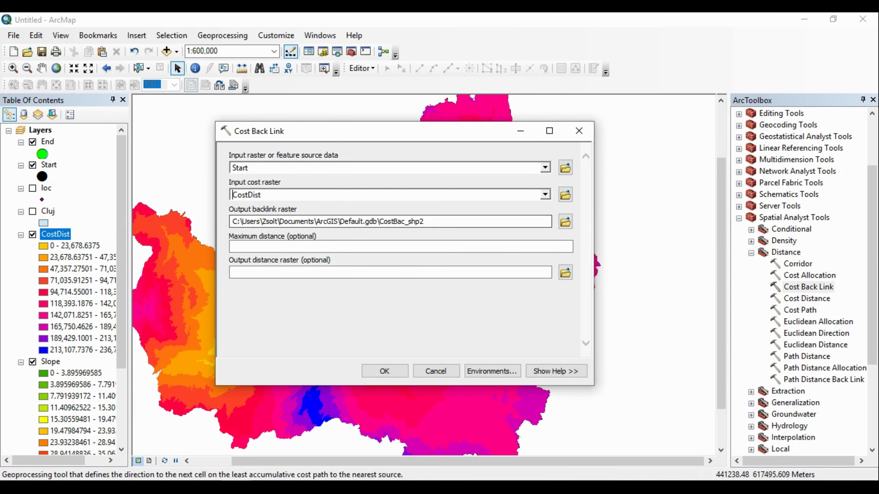
- Save the output backlink raster as costback in the YT folder and run Cost Back Link
click(566, 221)
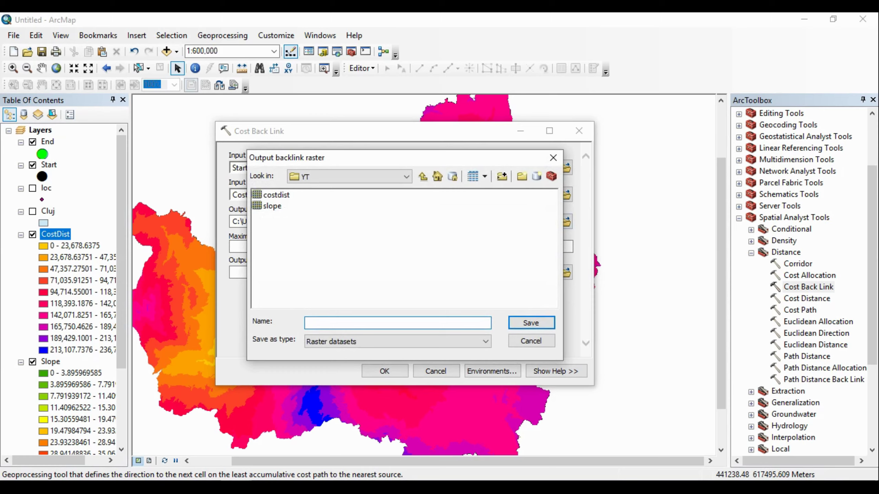
text(costback)
key(Return)
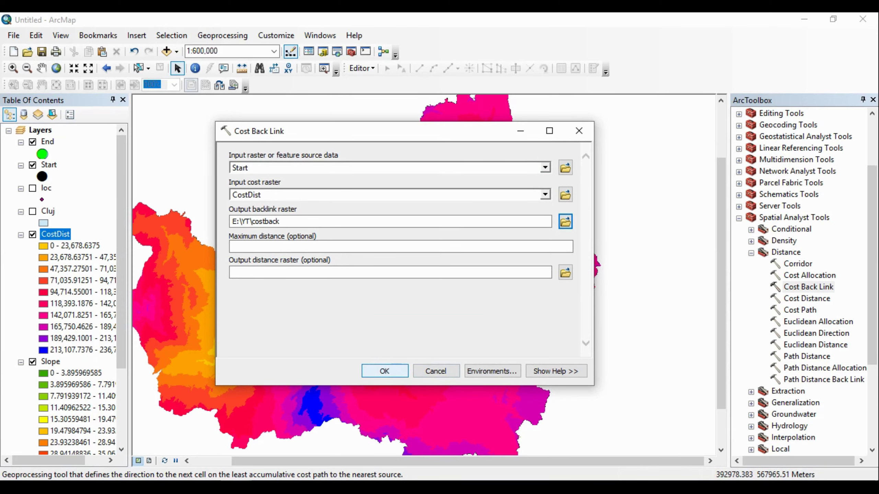
key(Return)
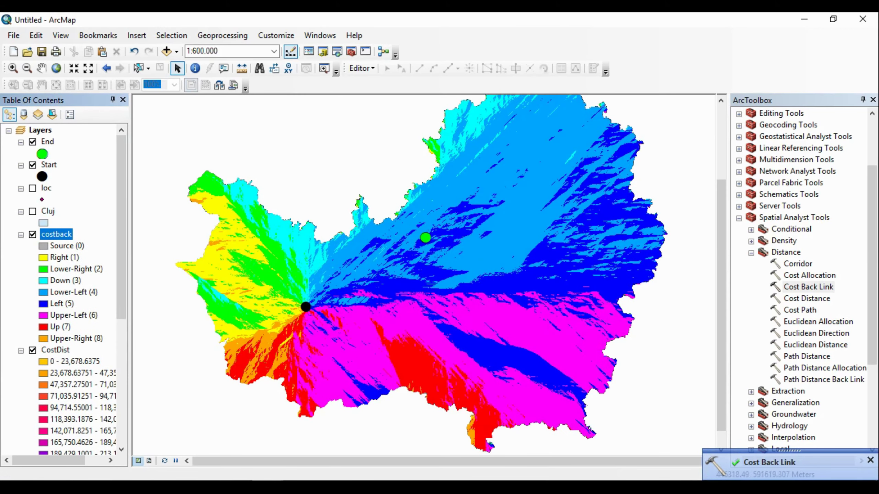
- Set up the Cost Path tool with End as the destination, CostDist as the cost distance raster, and costback as the backlink raster
double_click(800, 311)
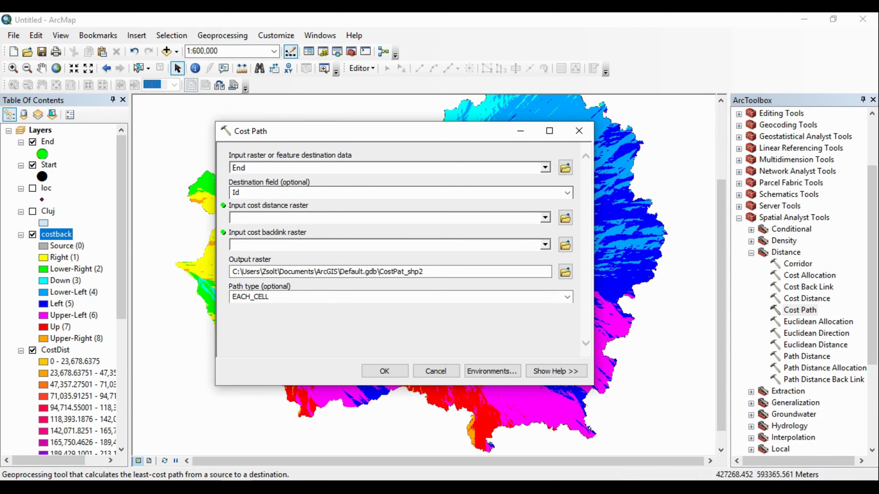
click(545, 218)
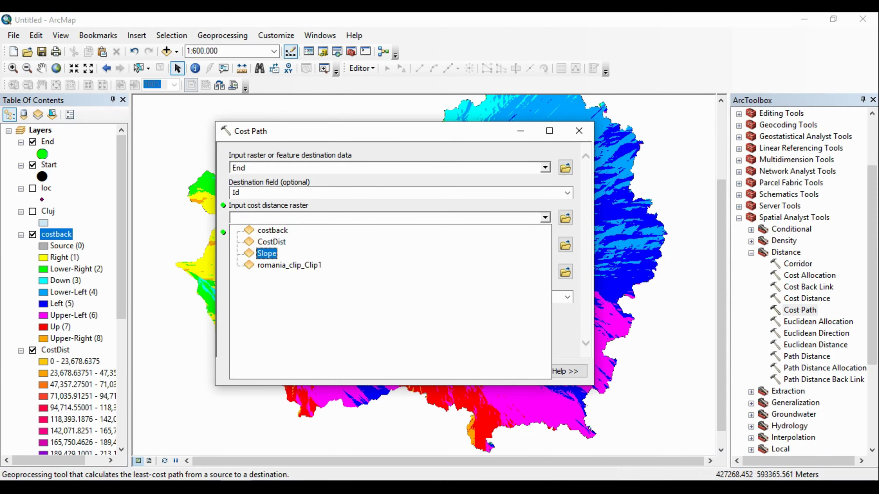
click(269, 242)
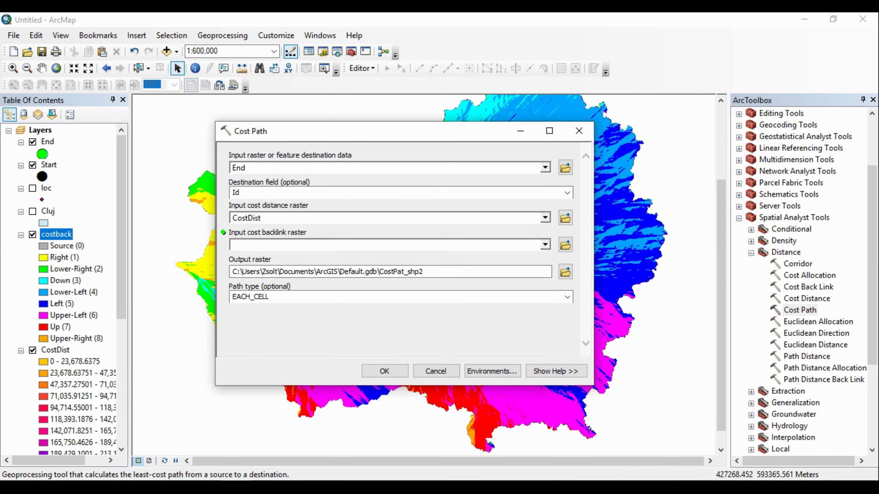
click(545, 244)
click(270, 255)
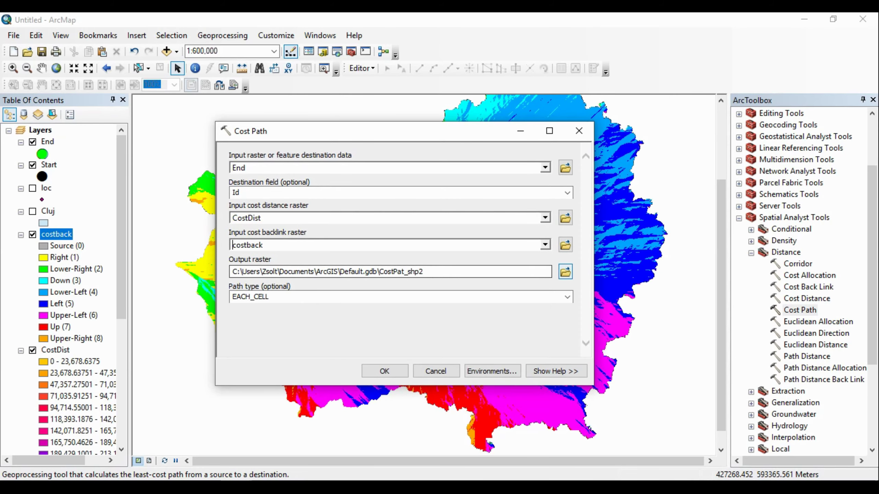
- Name the output path raster CostPatchL in the YT folder and run Cost Path
click(566, 272)
text(Cost)
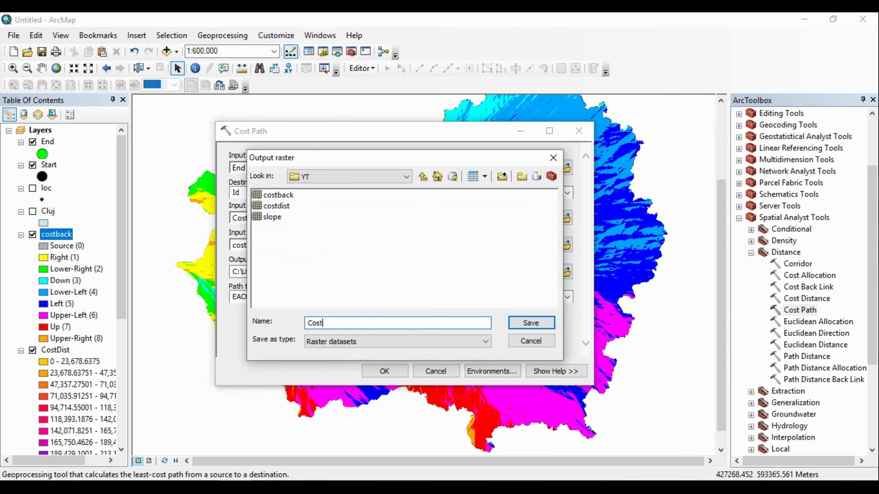
text(PatchL)
key(Return)
key(Return)
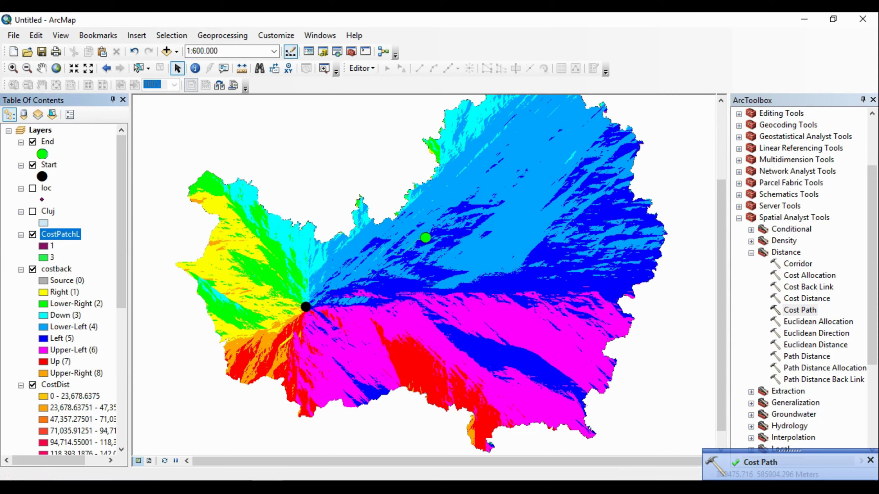
- Hide the costback, CostDist and Slope layers and inspect the cost path between the start and end points over the elevation raster
click(33, 269)
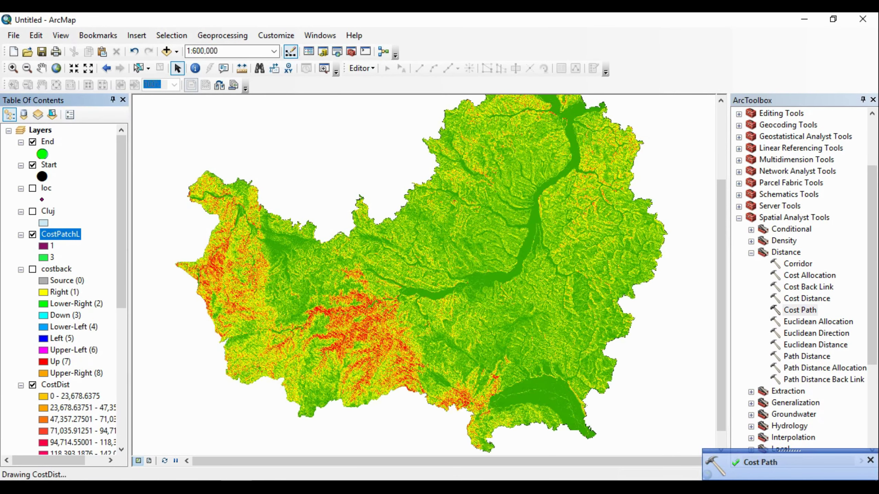
click(33, 385)
scroll(62, 277, down, 5)
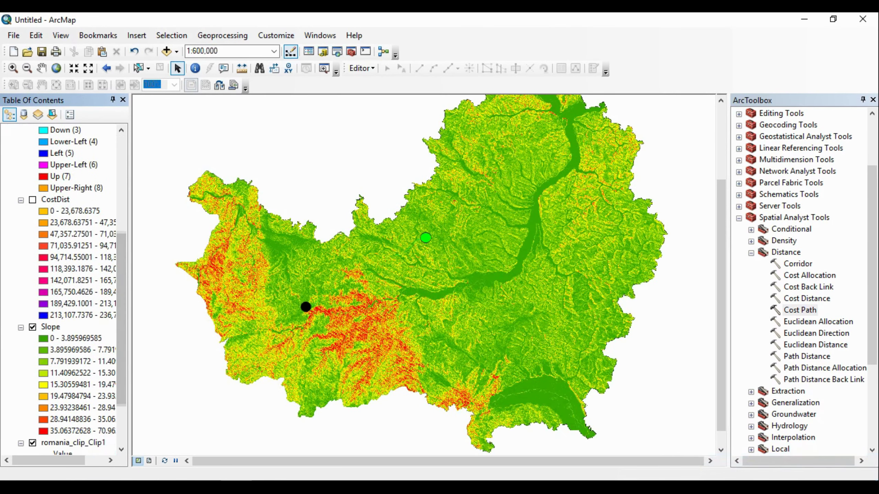
click(33, 327)
scroll(305, 313, up, 5)
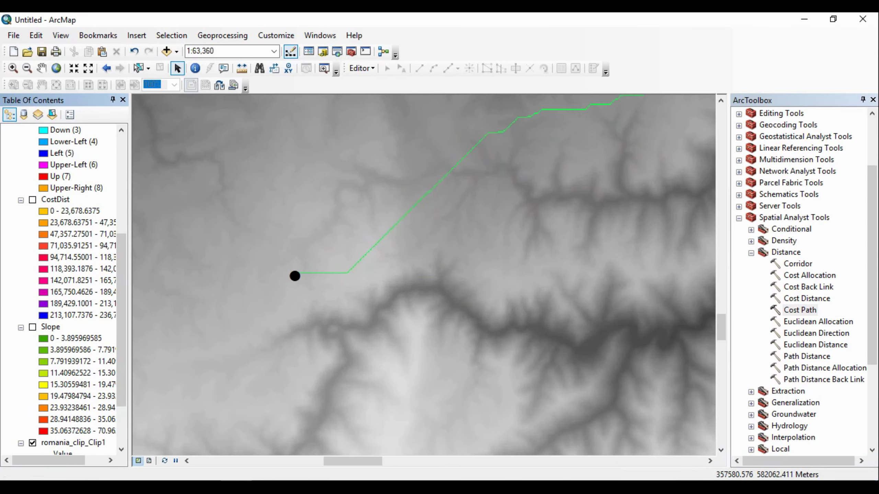
scroll(405, 265, down, 4)
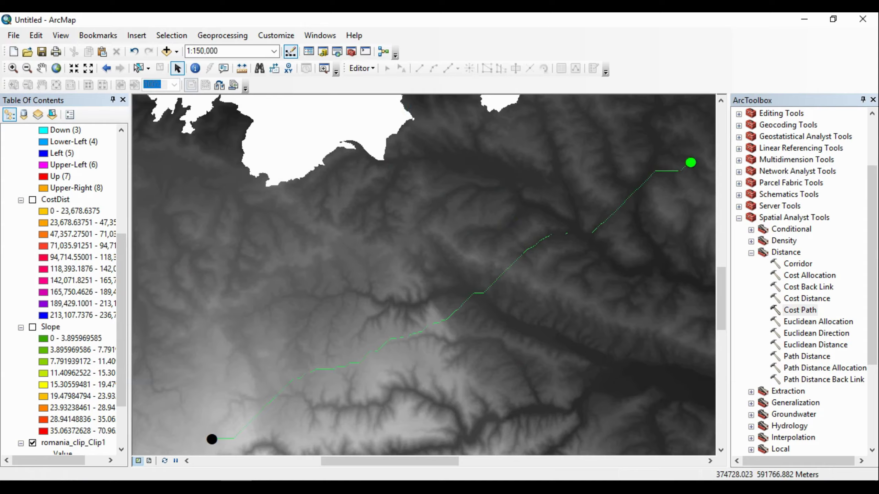
scroll(406, 264, down, 6)
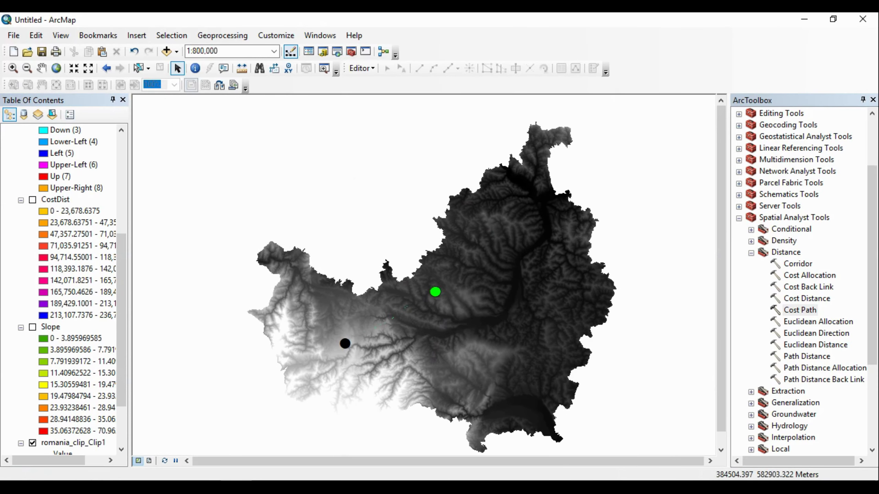
scroll(363, 329, up, 6)
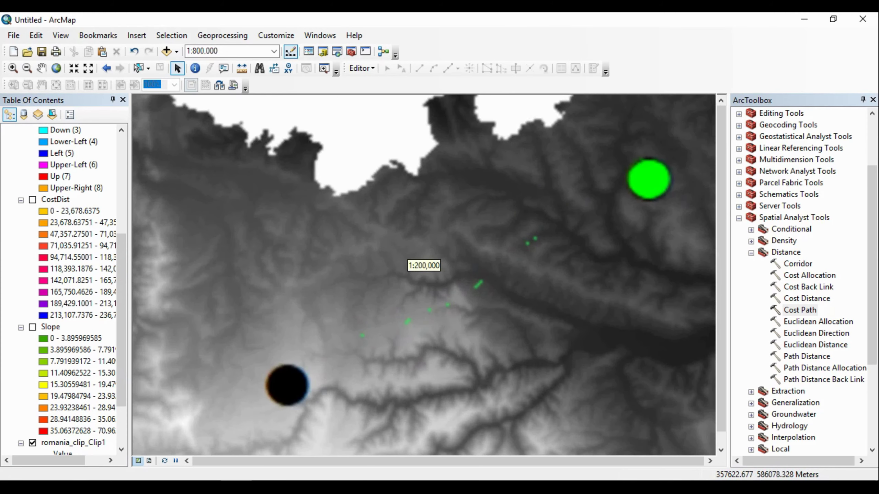
scroll(416, 263, up, 3)
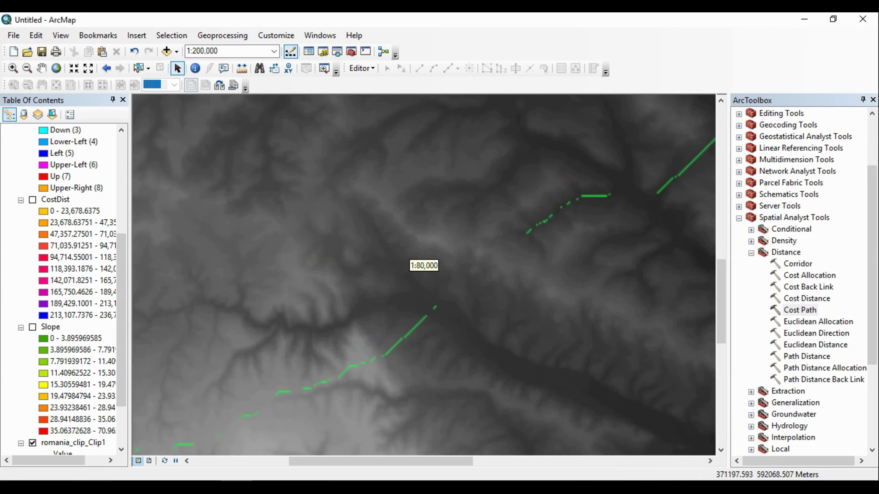